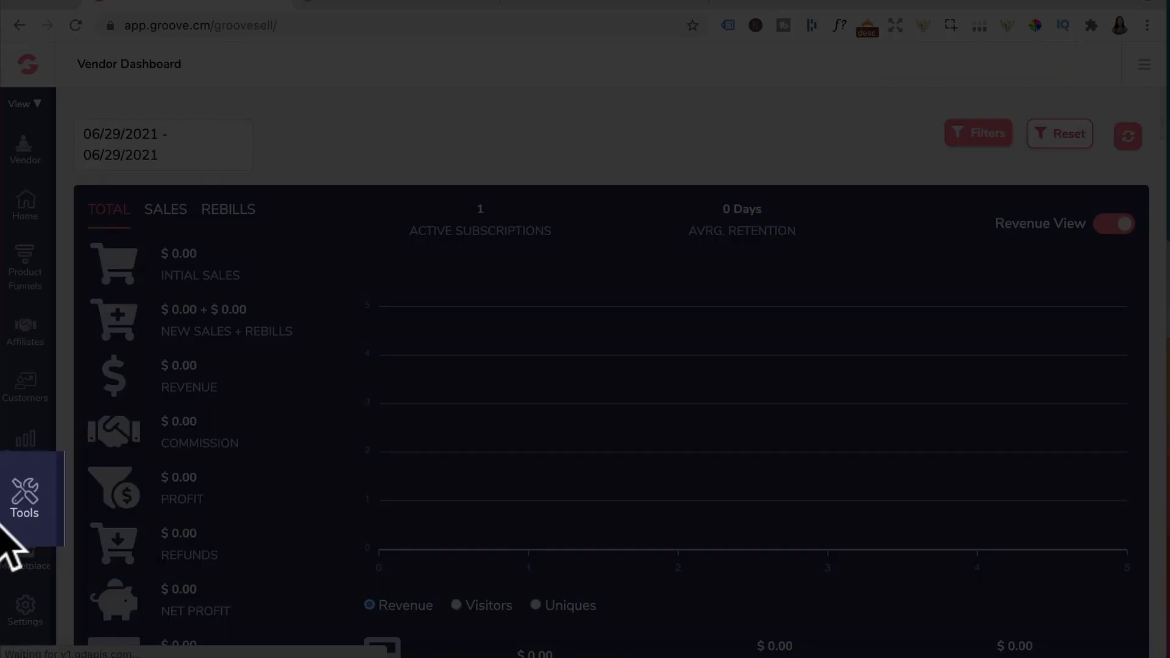
Create a new checkout link for the main product named "Test Order Username & Password" and save its config
left_click(23, 499)
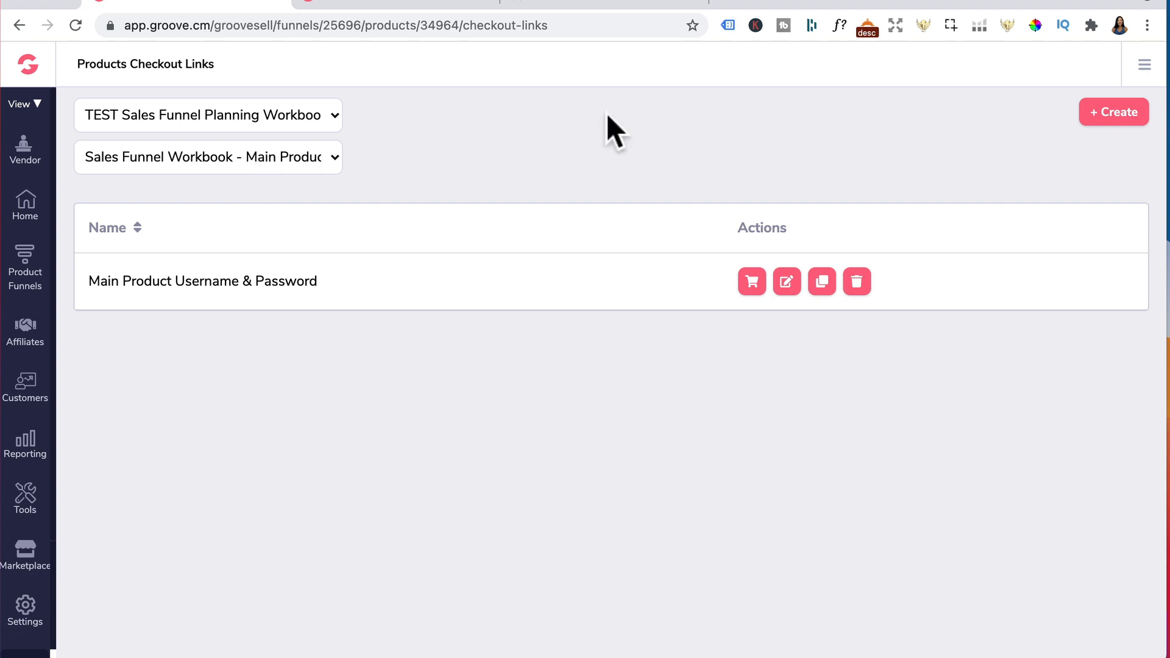
left_click(1111, 113)
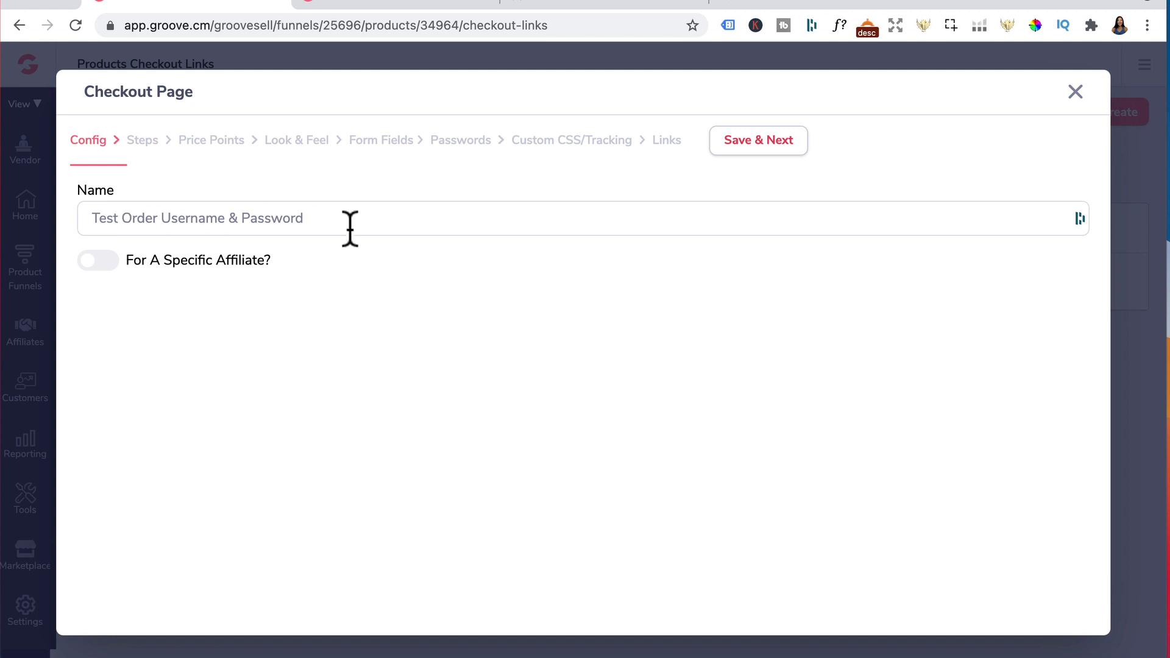
left_click(769, 139)
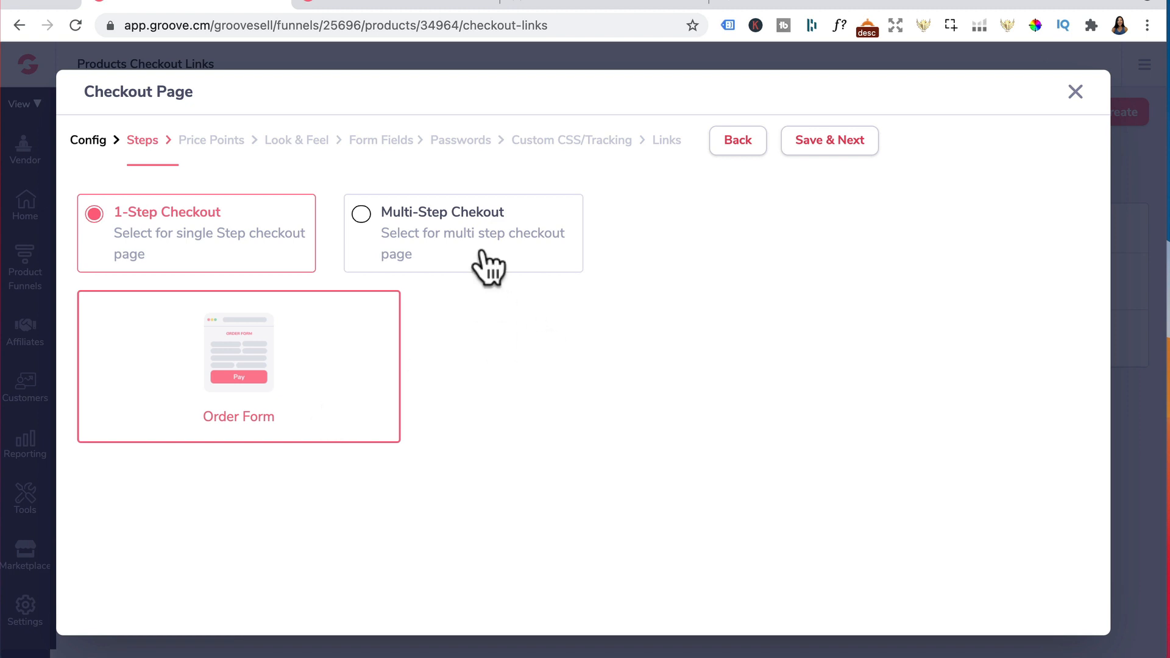
Choose the 1-Step Checkout layout with the single order form and continue
left_click(435, 220)
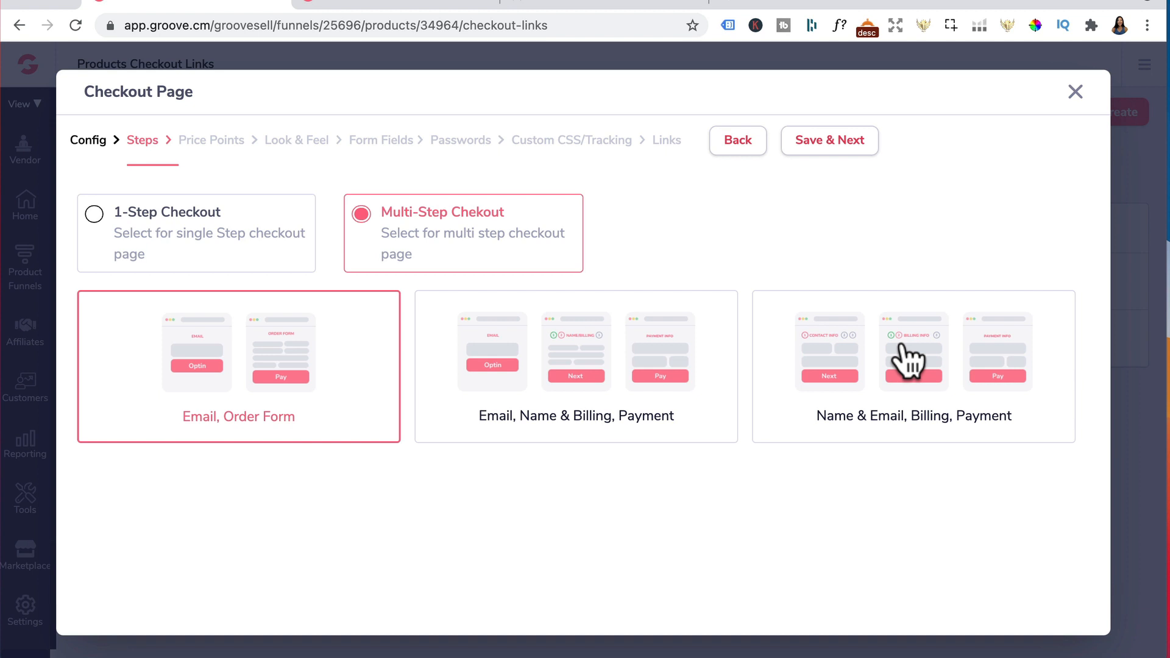
left_click(226, 239)
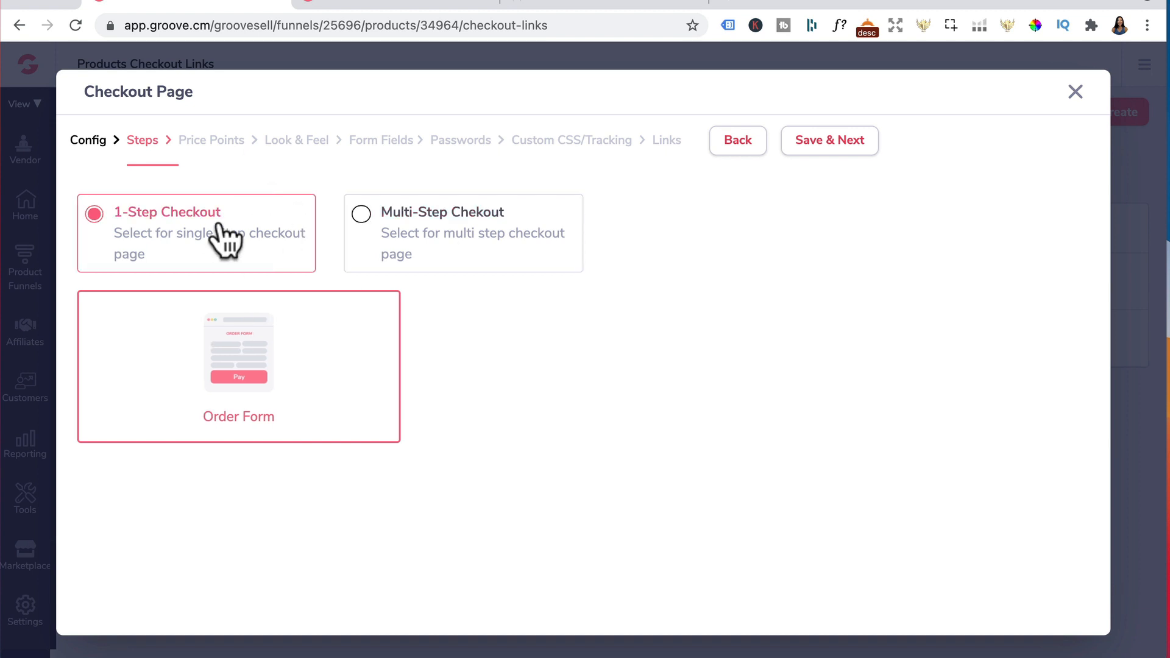
left_click(846, 143)
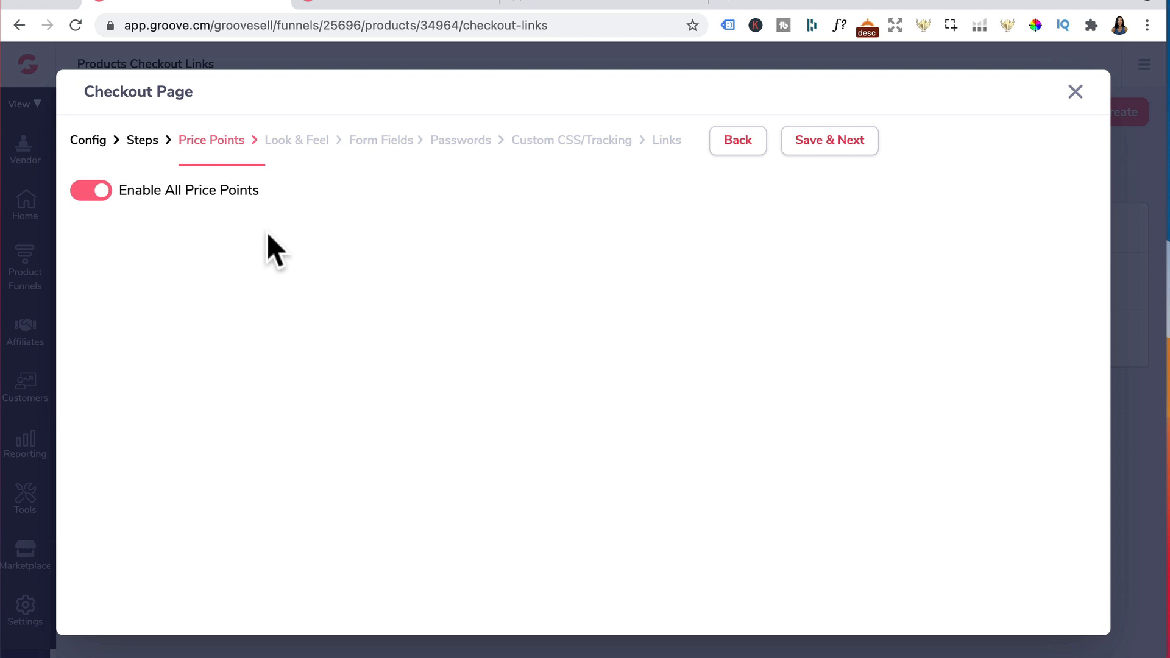
Keep all price points enabled for the checkout and continue to the look and feel settings
left_click(90, 190)
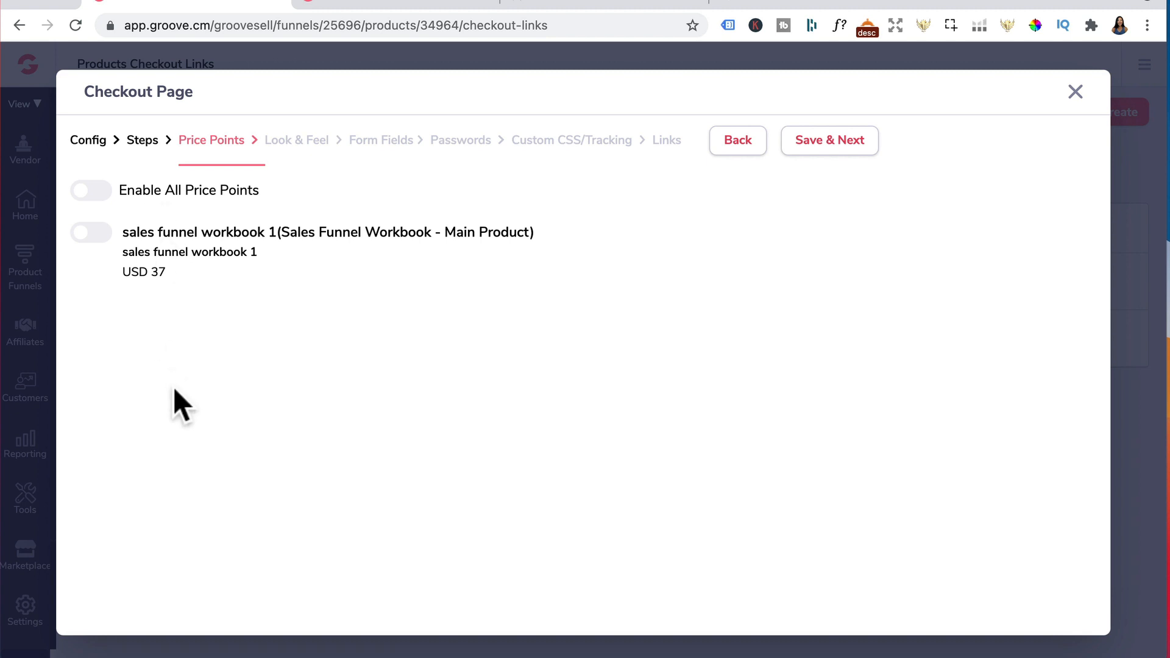
left_click(95, 193)
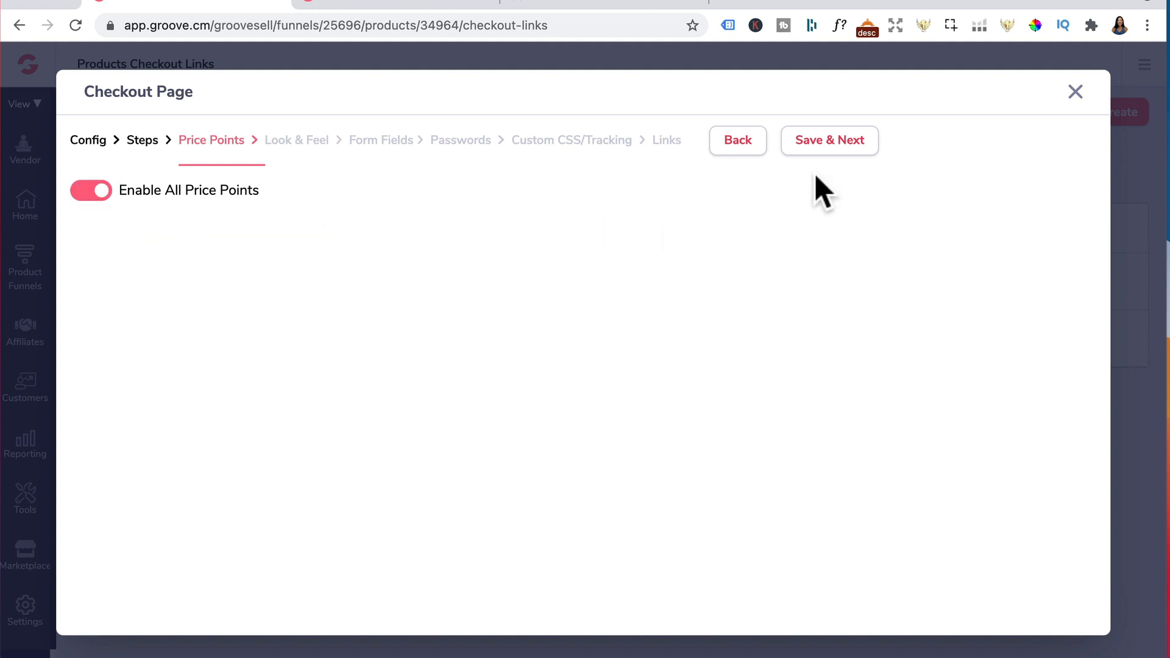
left_click(815, 144)
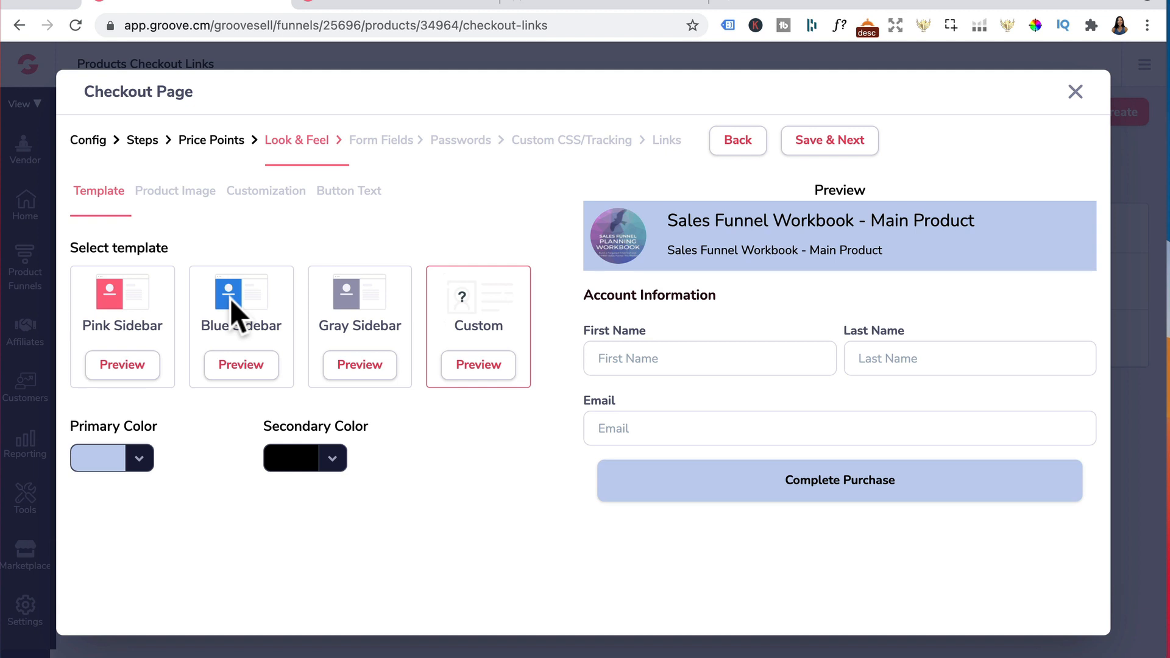
Disable the branding bar under product image, review customization and button text, and save the look and feel
left_click(183, 194)
left_click(102, 249)
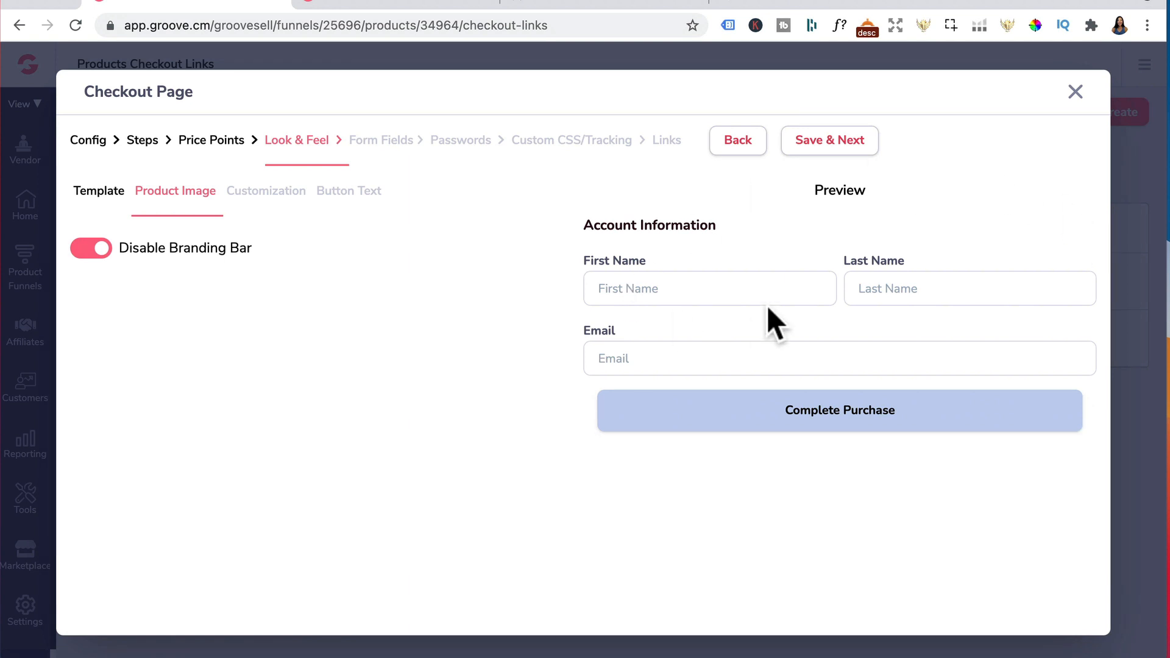
left_click(259, 194)
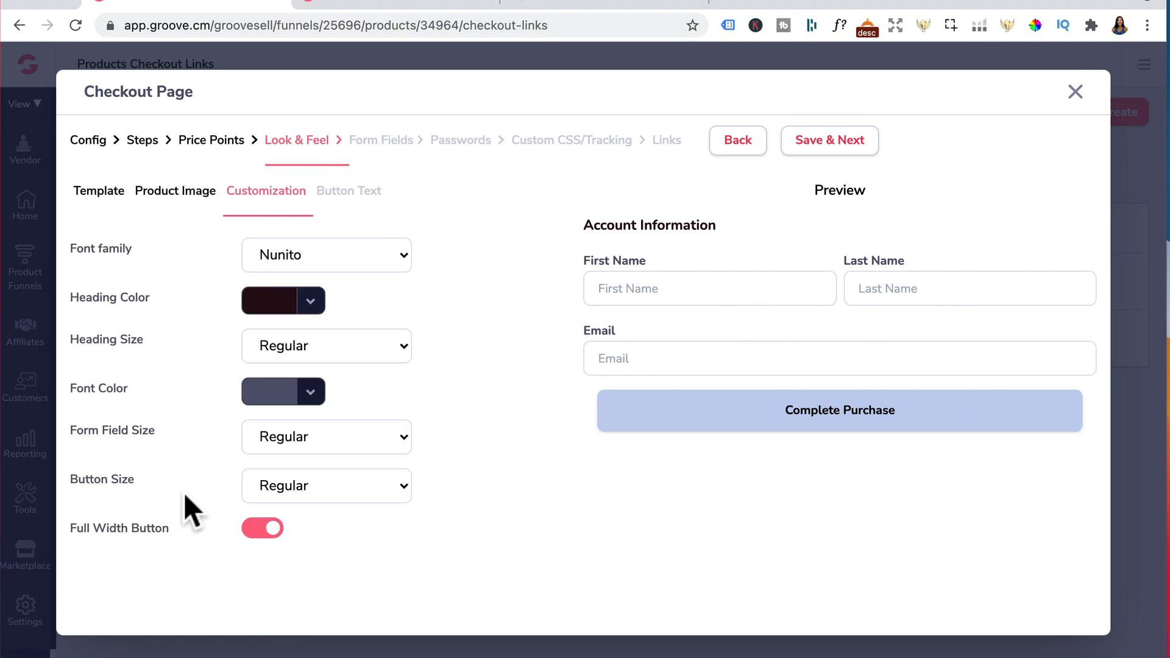
left_click(369, 210)
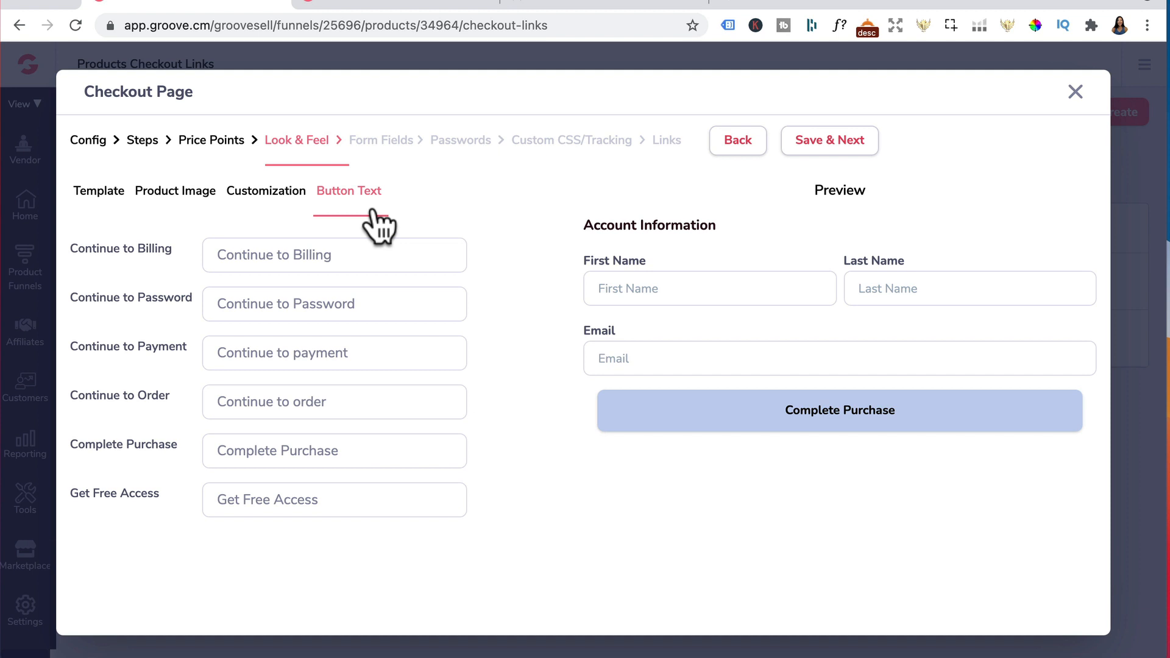
left_click(823, 144)
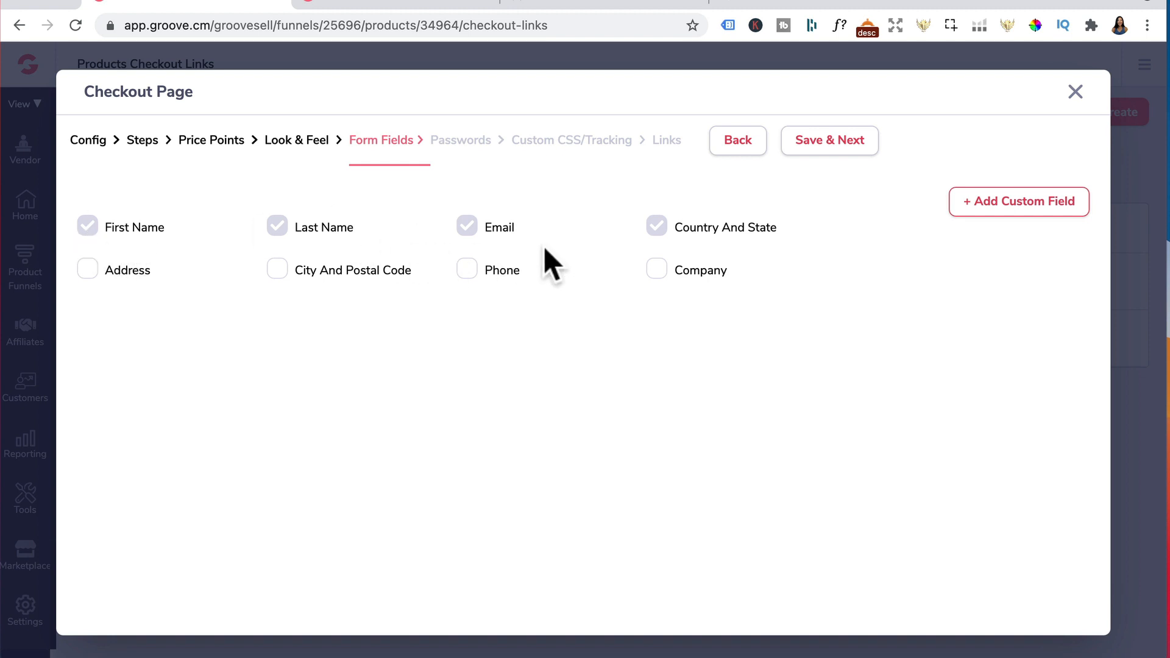
Enable collecting username and password during checkout, asking both for Sales Funnel Workbook - Main Product, and save
left_click(834, 146)
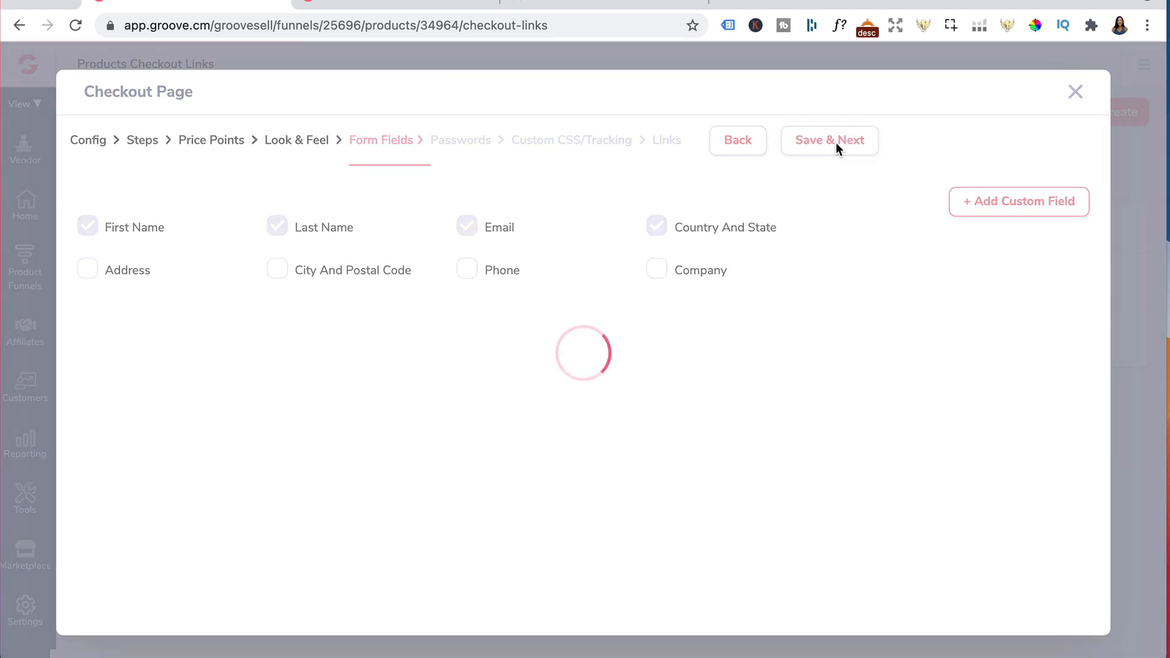
left_click(101, 191)
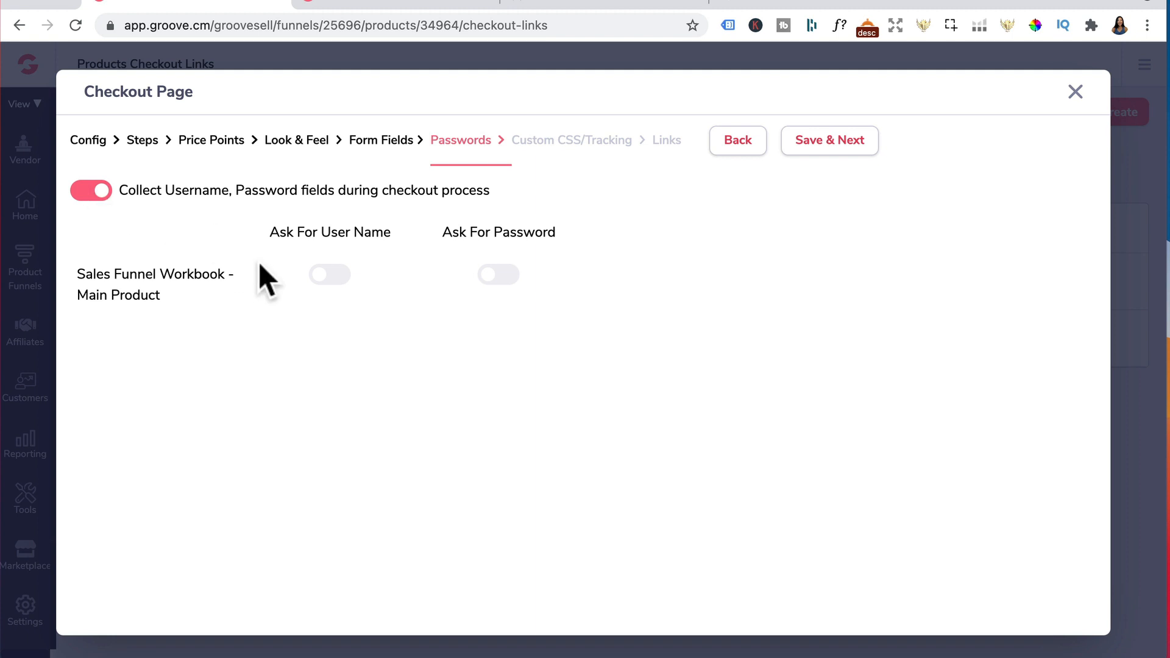
left_click(342, 274)
left_click(332, 277)
left_click(332, 277)
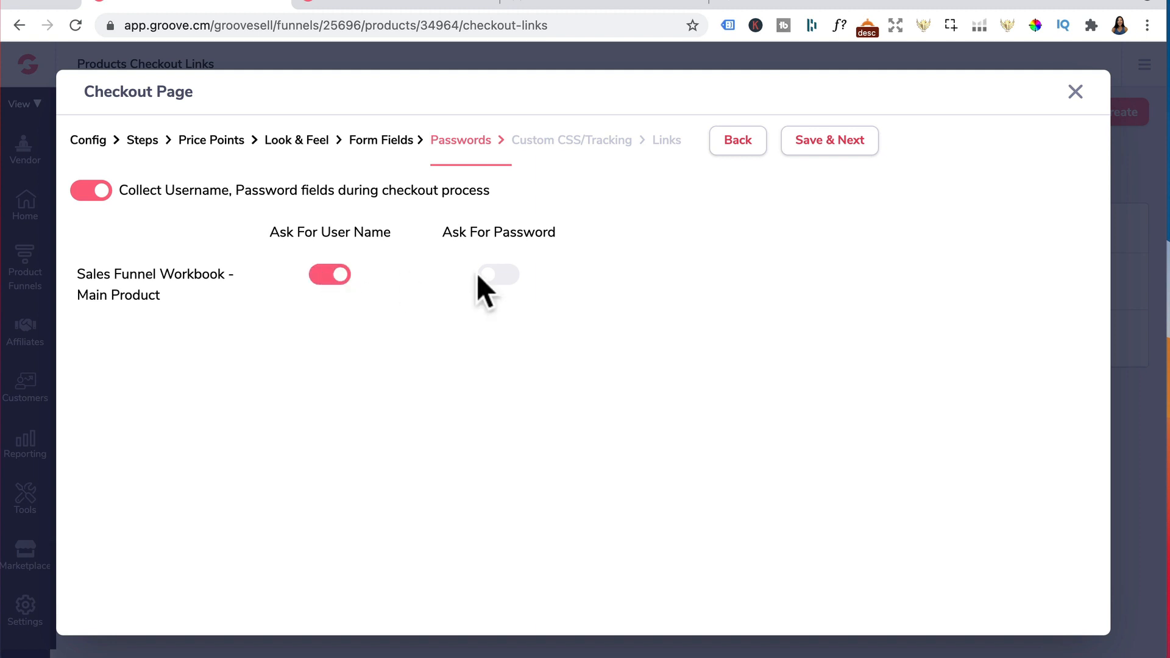
left_click(509, 278)
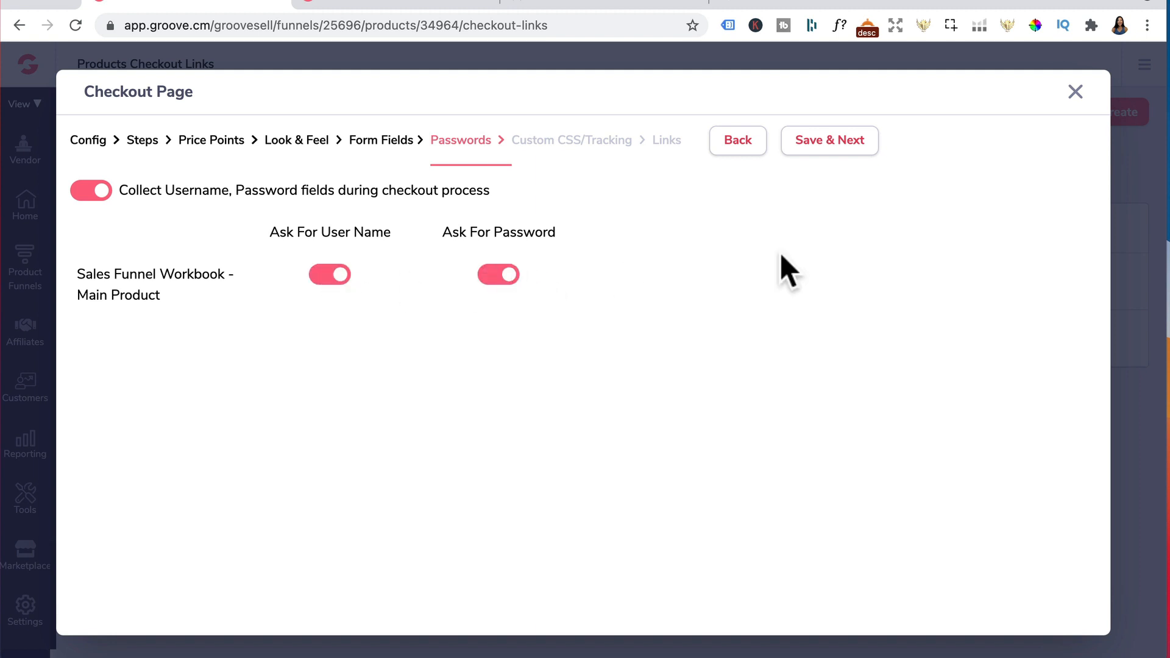
left_click(832, 142)
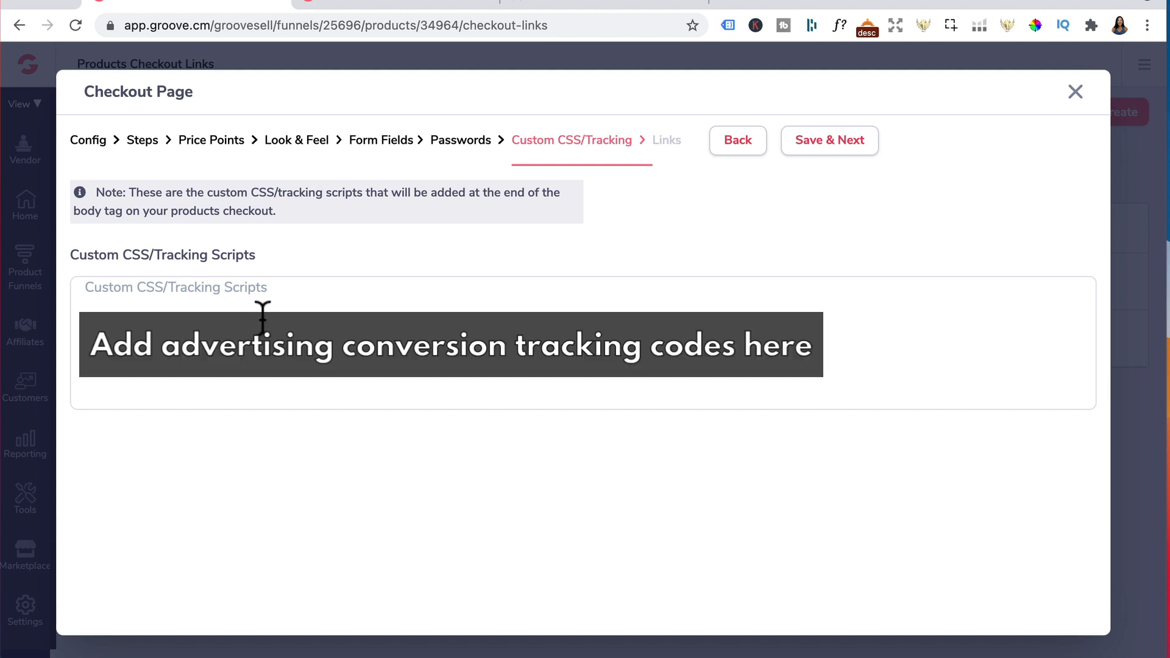
Save the custom CSS step, review the checkout link, embed code and popup modal options, and close the dialog
left_click(835, 141)
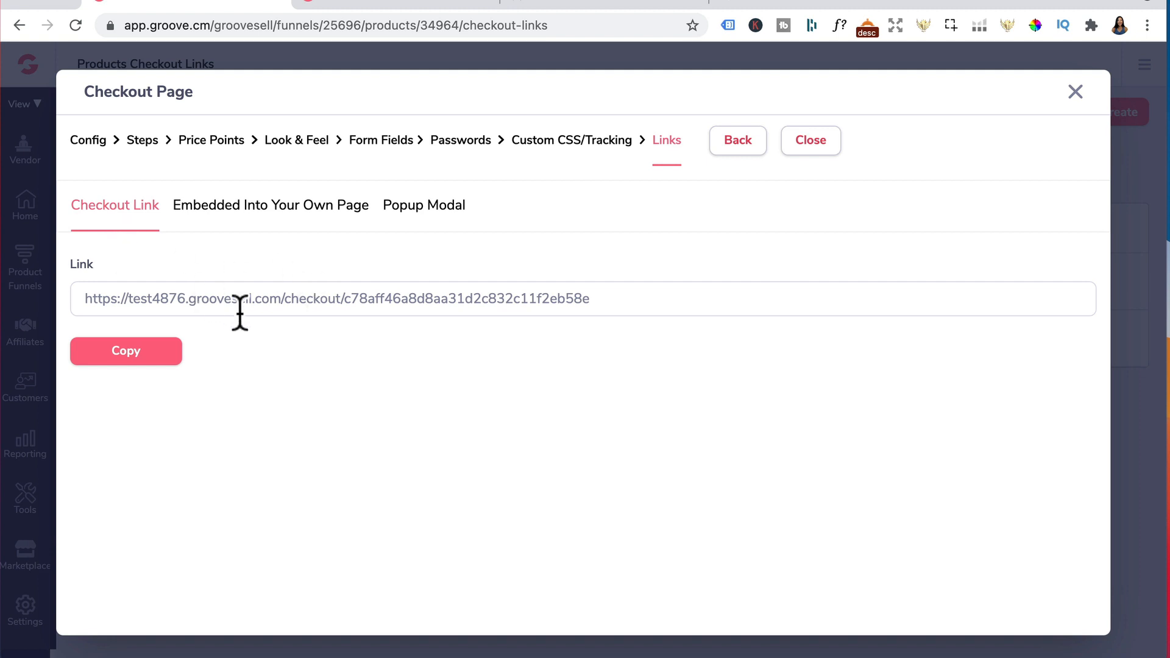
left_click(272, 215)
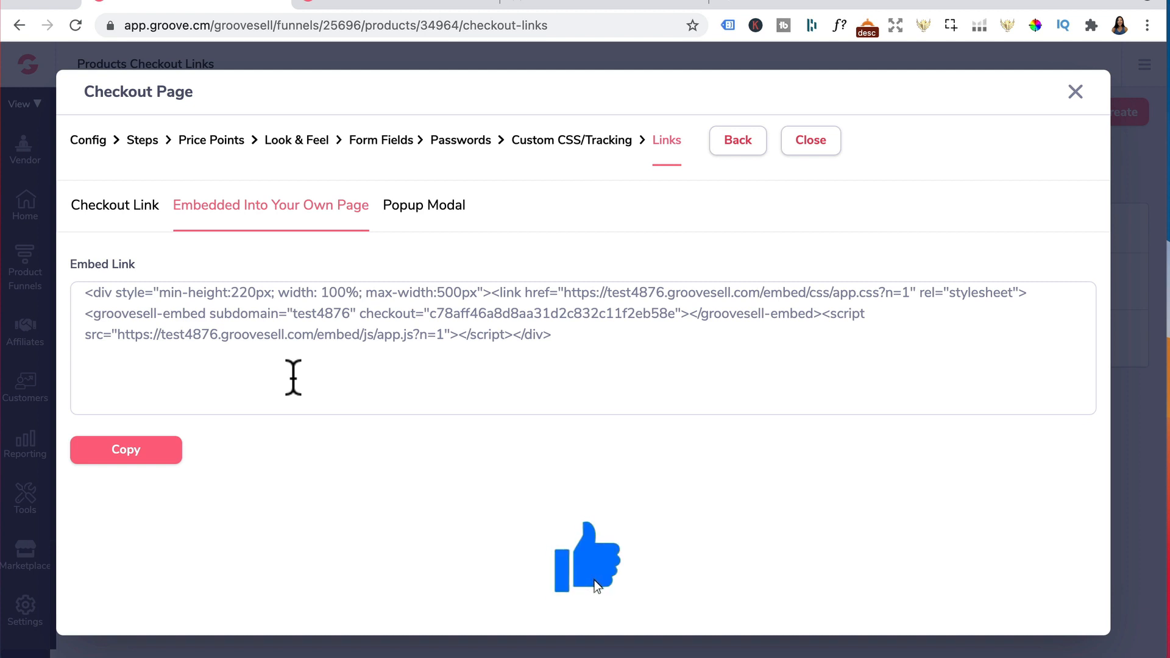
left_click(423, 211)
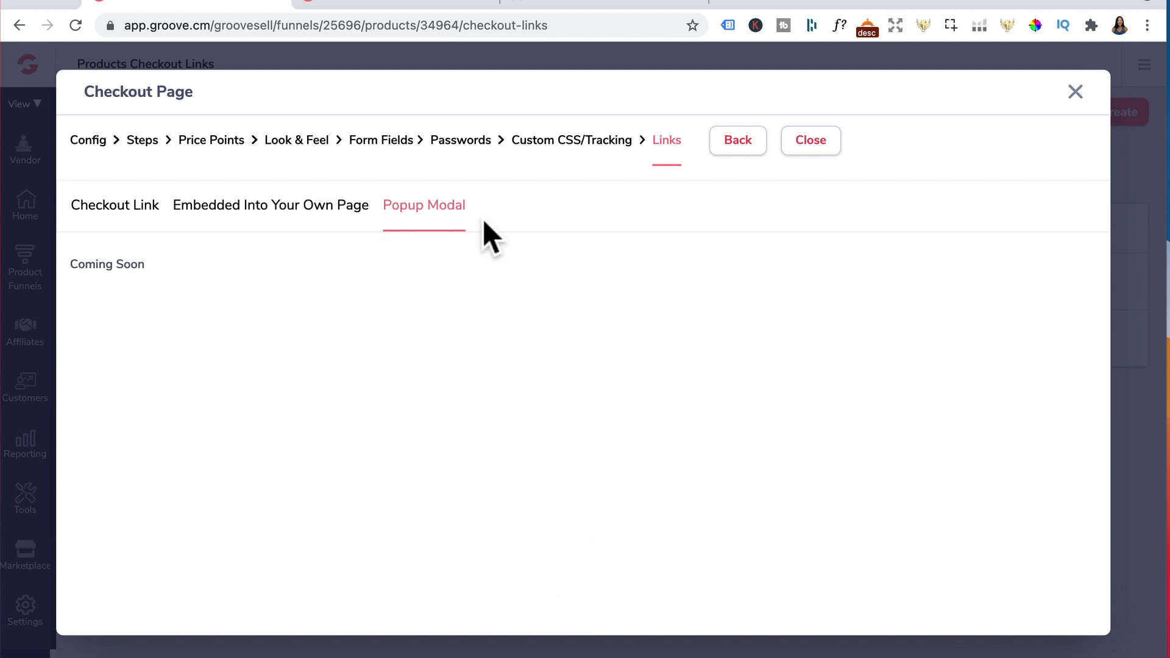
left_click(810, 141)
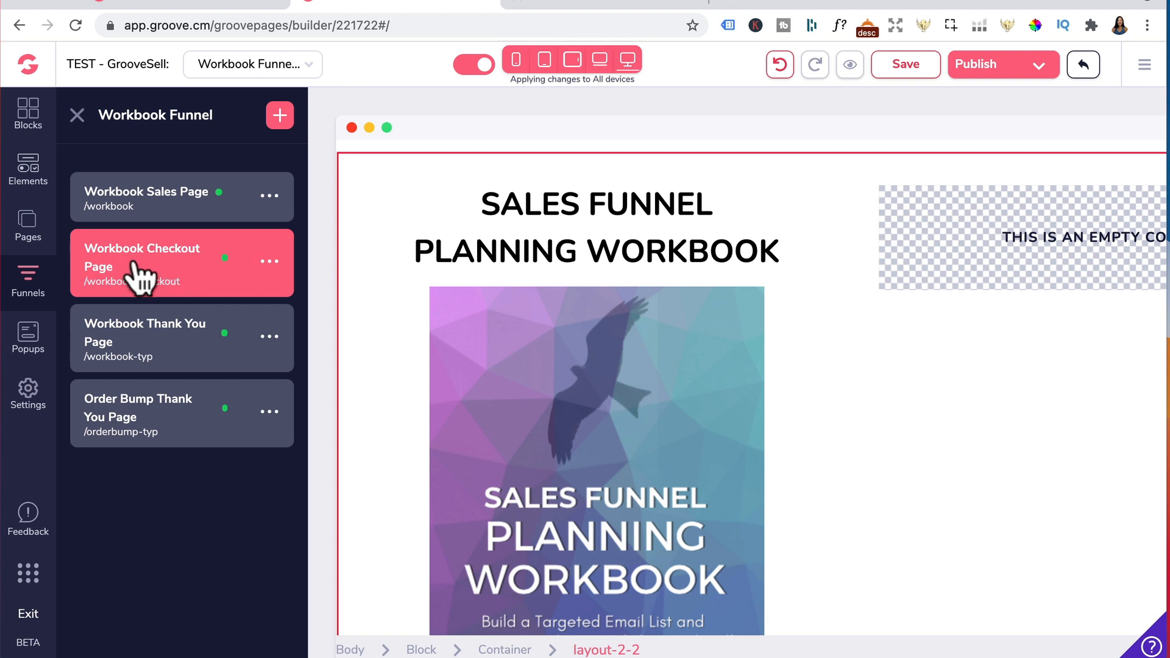
Add a Groovesell-Checkout element to the empty column beside the workbook cover on the checkout page
left_click(29, 171)
scroll(170, 439, "down", 15)
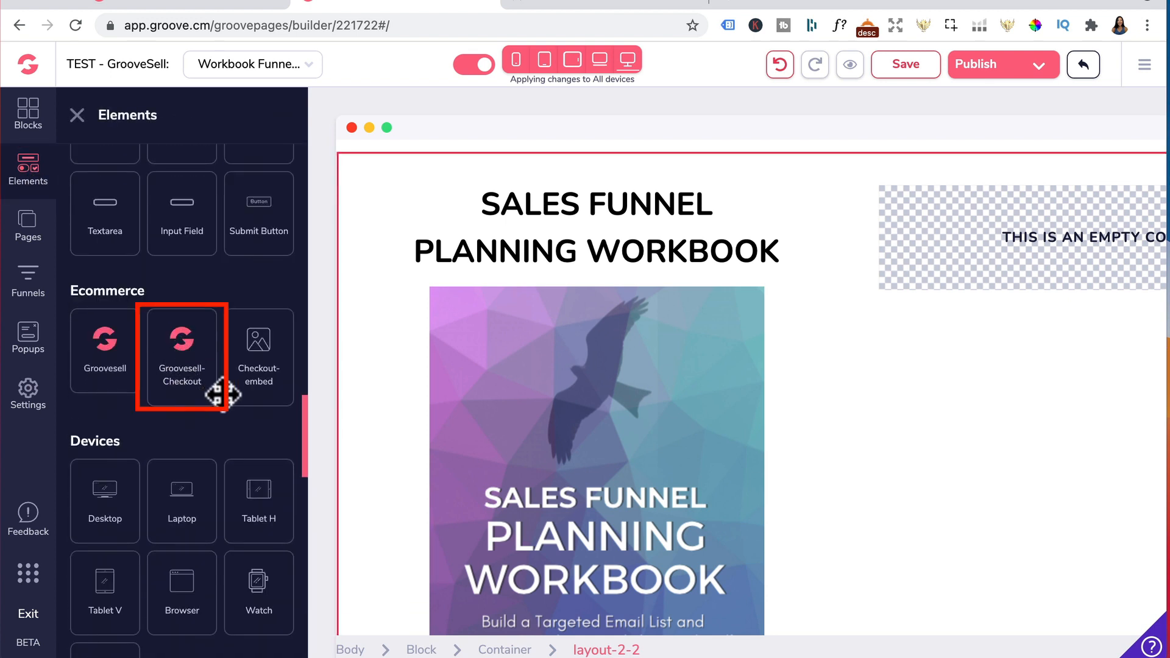
left_click_drag(183, 405, 1000, 298)
Set the checkout element's type to Checkout Page
left_click(680, 214)
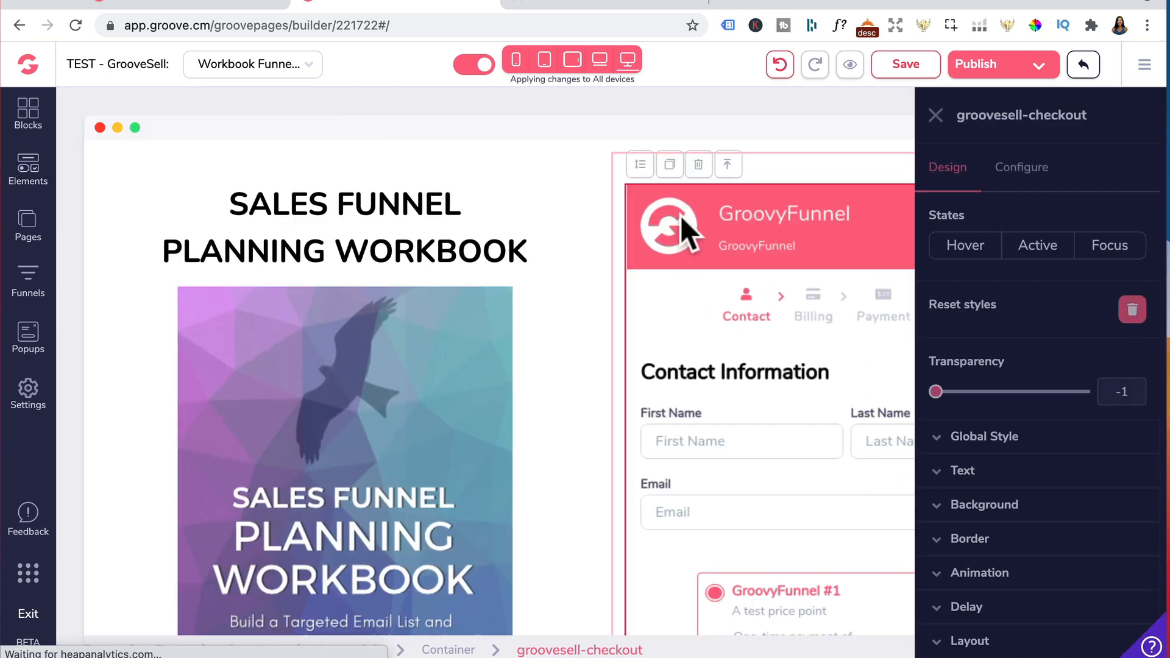
left_click(1030, 177)
left_click(1016, 259)
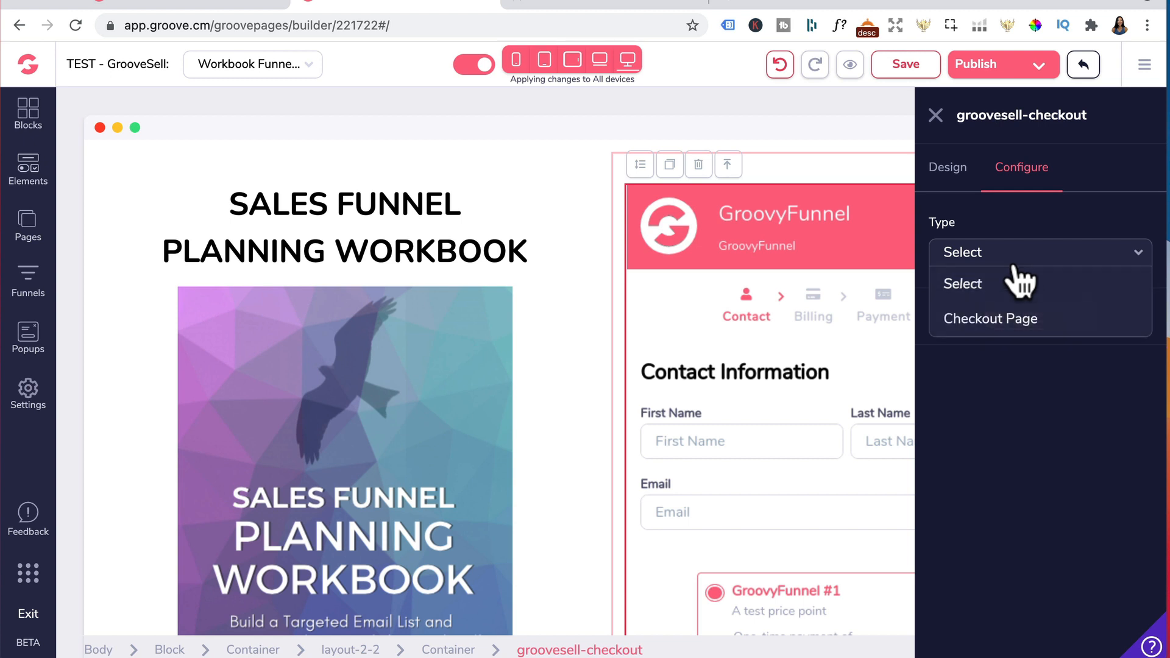
left_click(988, 323)
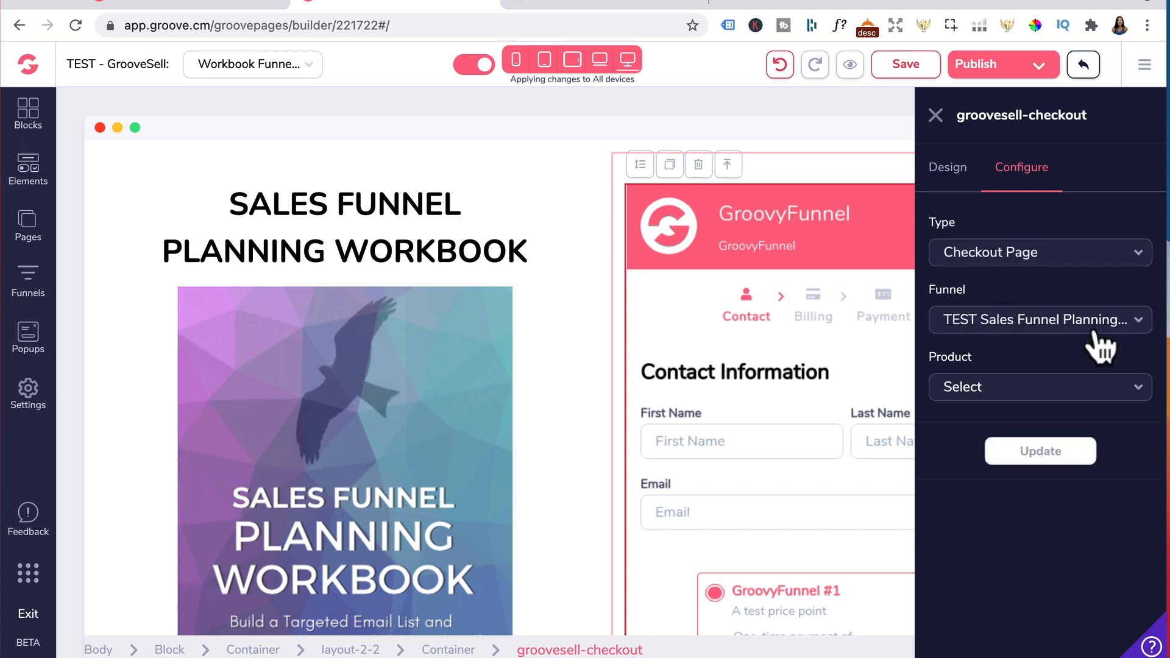
Select the Sales Funnel Workbook - Main Product and the Test Order Username & Password link, then update the element
left_click(1037, 390)
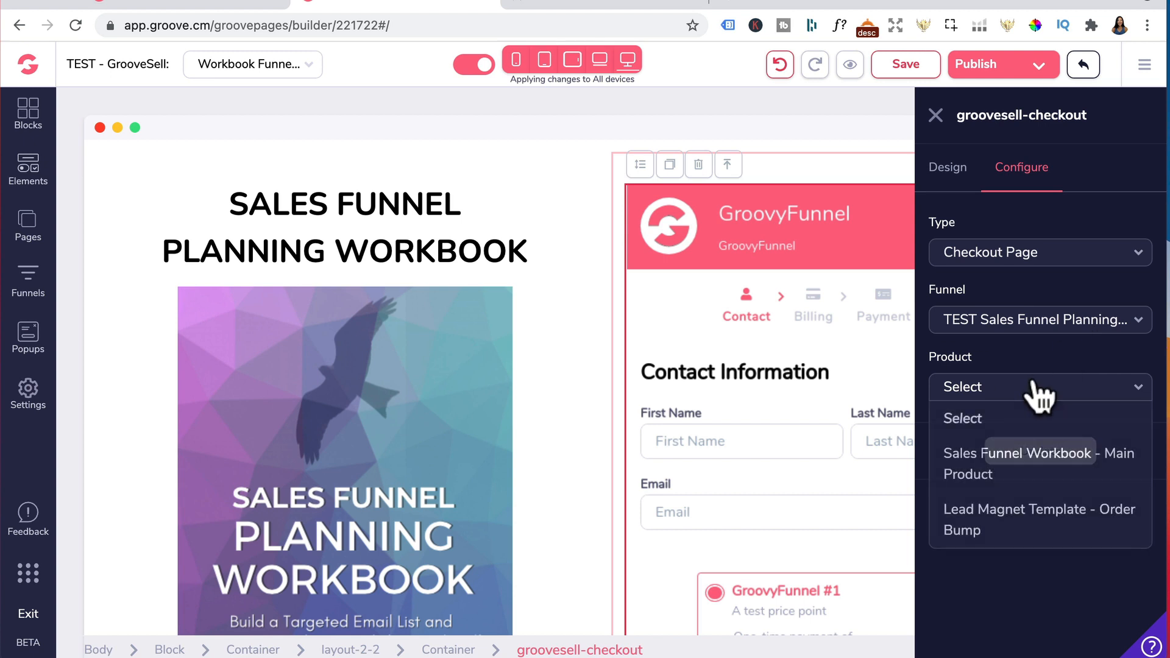
left_click(993, 462)
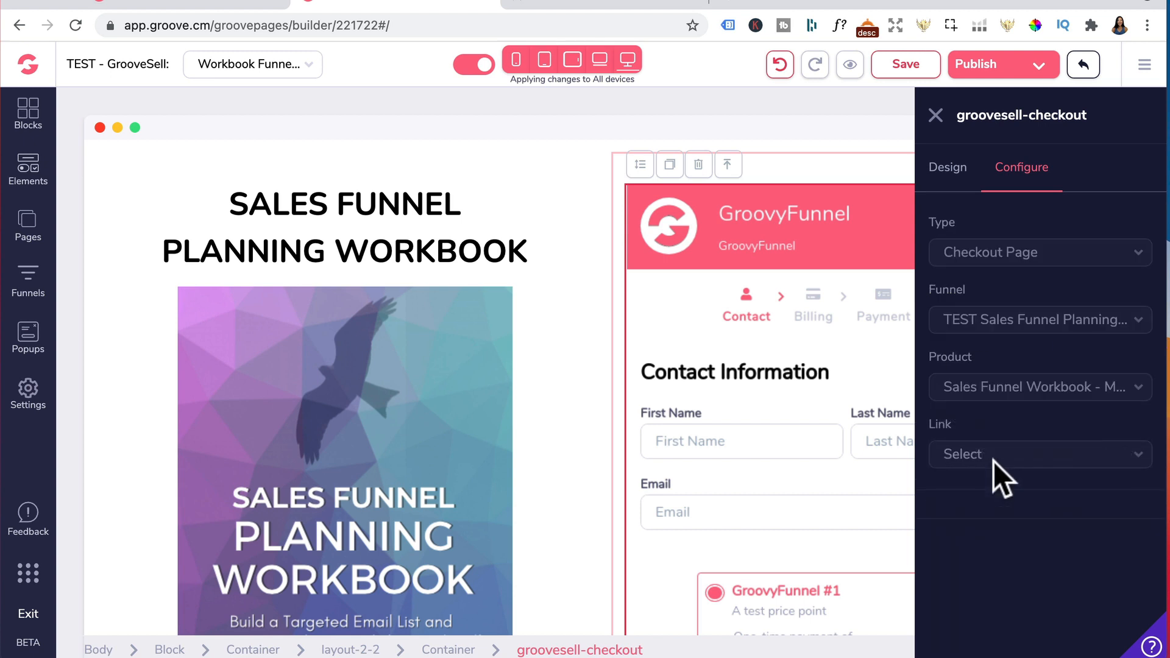
left_click(993, 455)
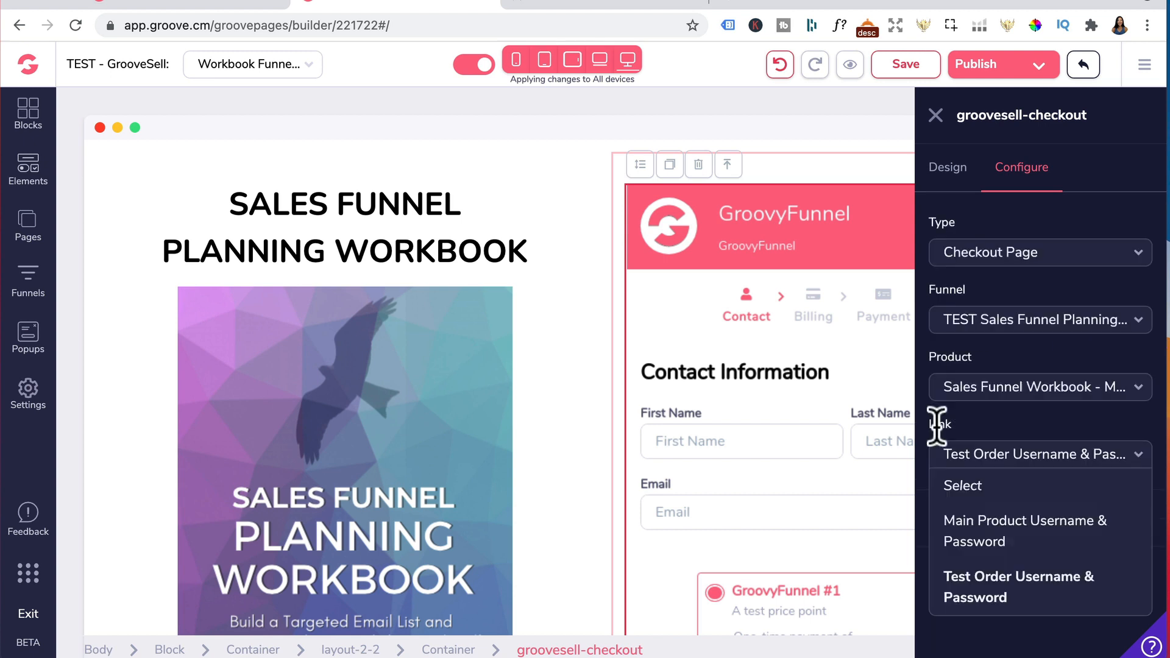
left_click(978, 589)
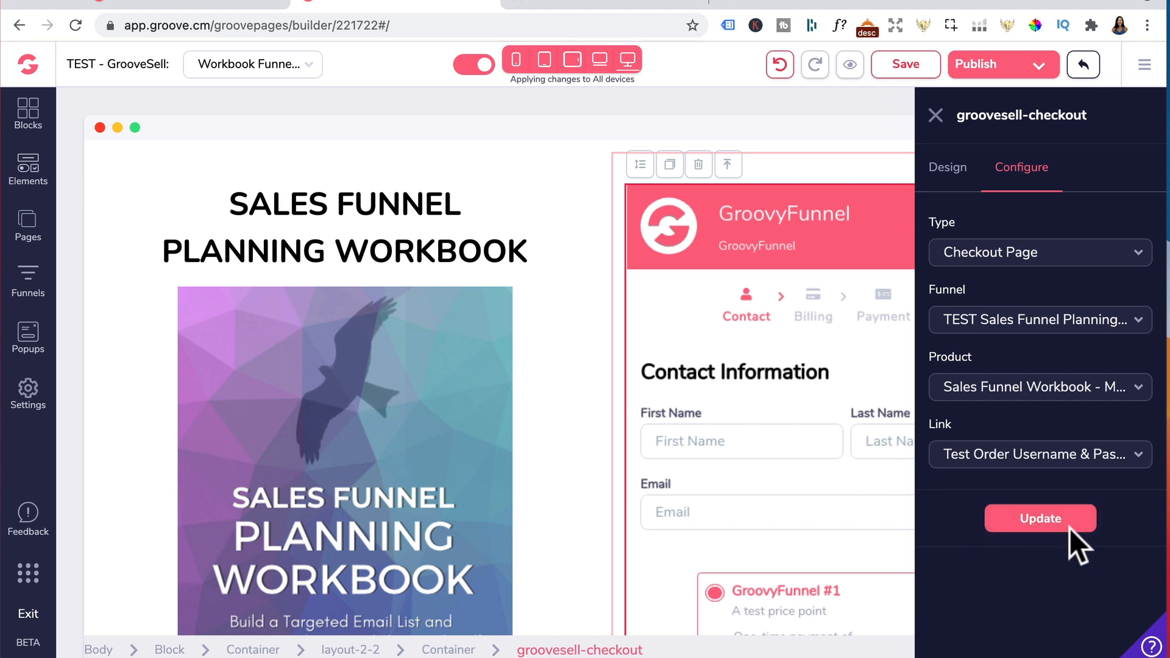
left_click(1039, 524)
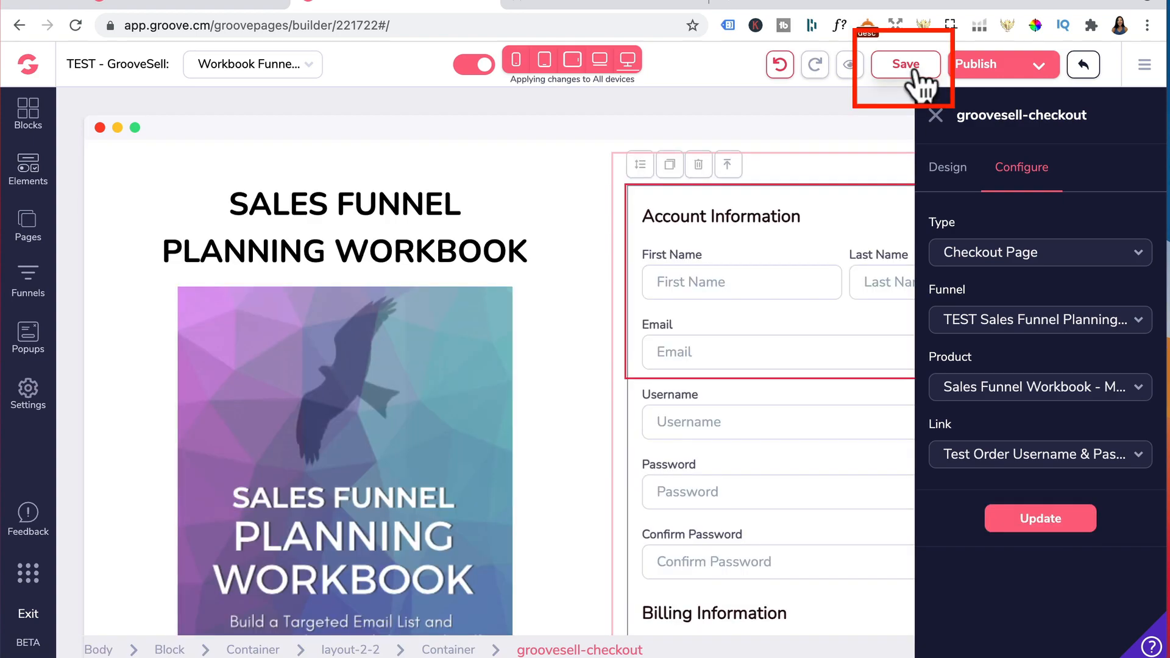
Save the page and preview it, scrolling through the checkout form's account, billing and payment fields
left_click(906, 66)
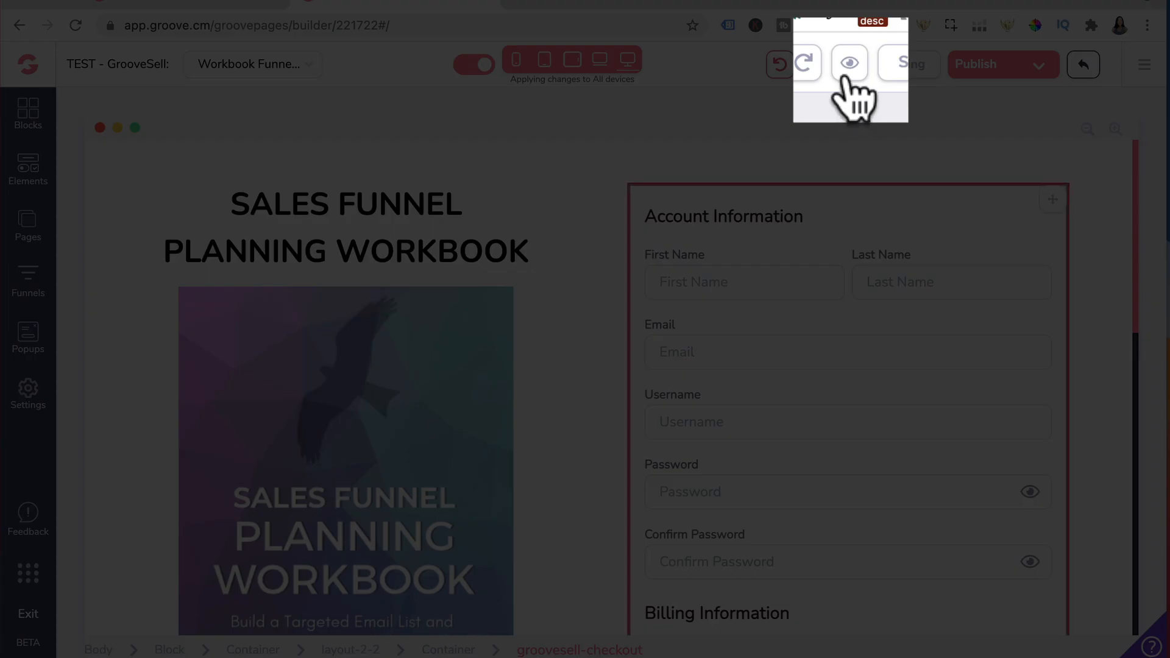
left_click(846, 70)
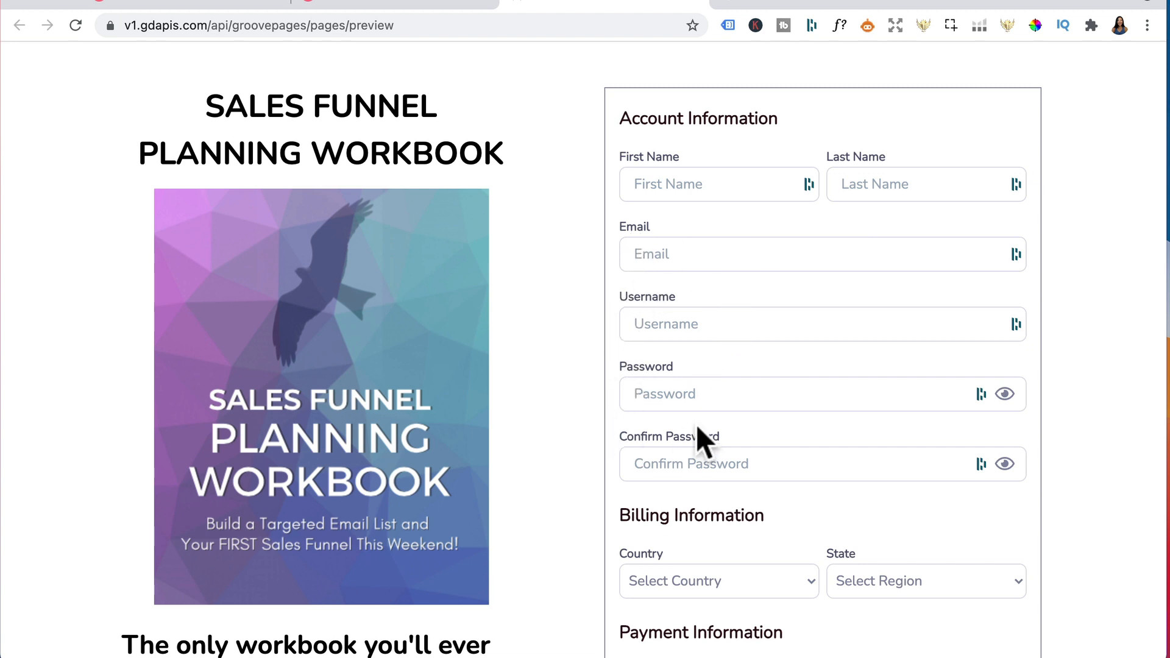
scroll(732, 495, "down", 1)
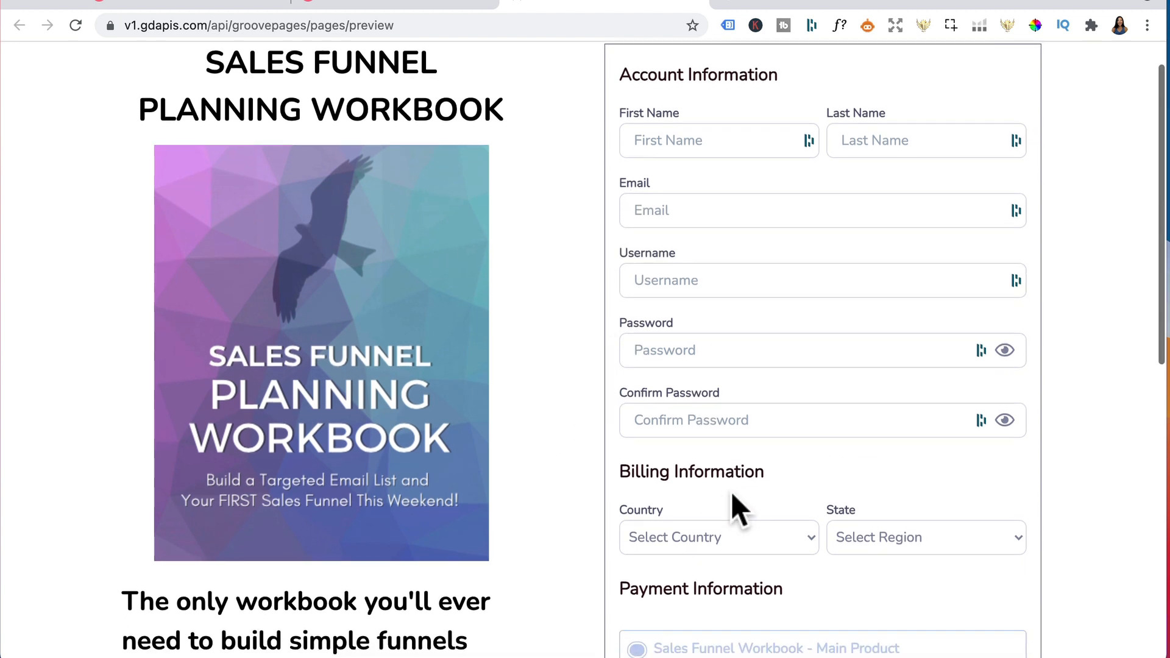
scroll(750, 410, "down", 4)
scroll(751, 411, "down", 5)
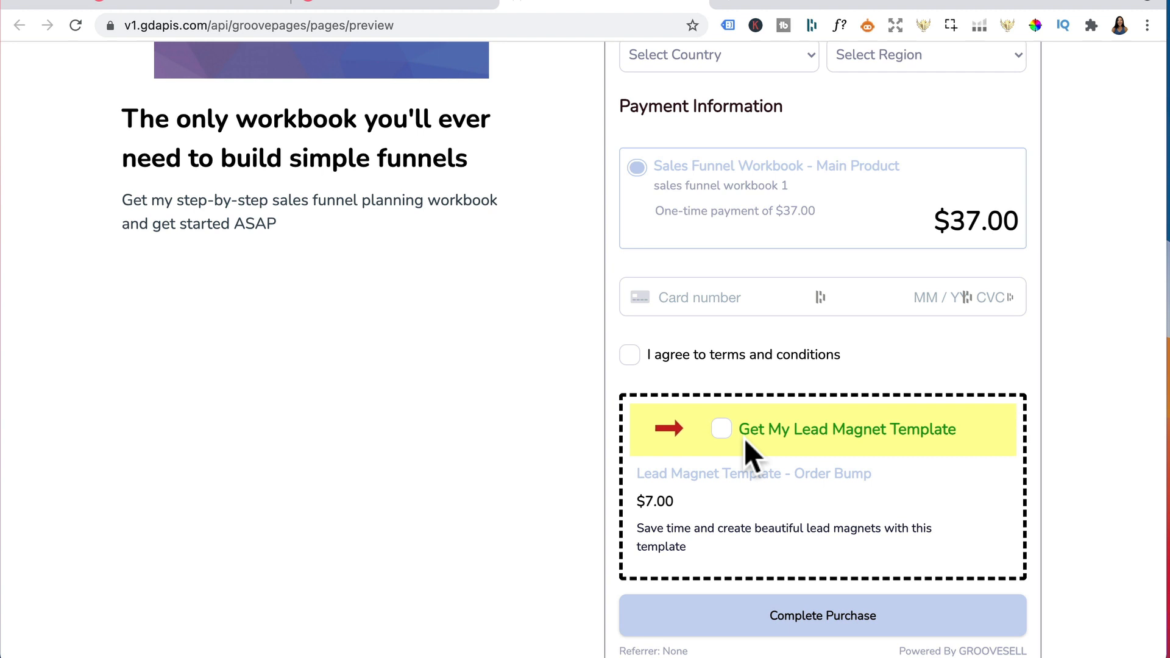
scroll(739, 488, "down", 1)
scroll(739, 488, "up", 7)
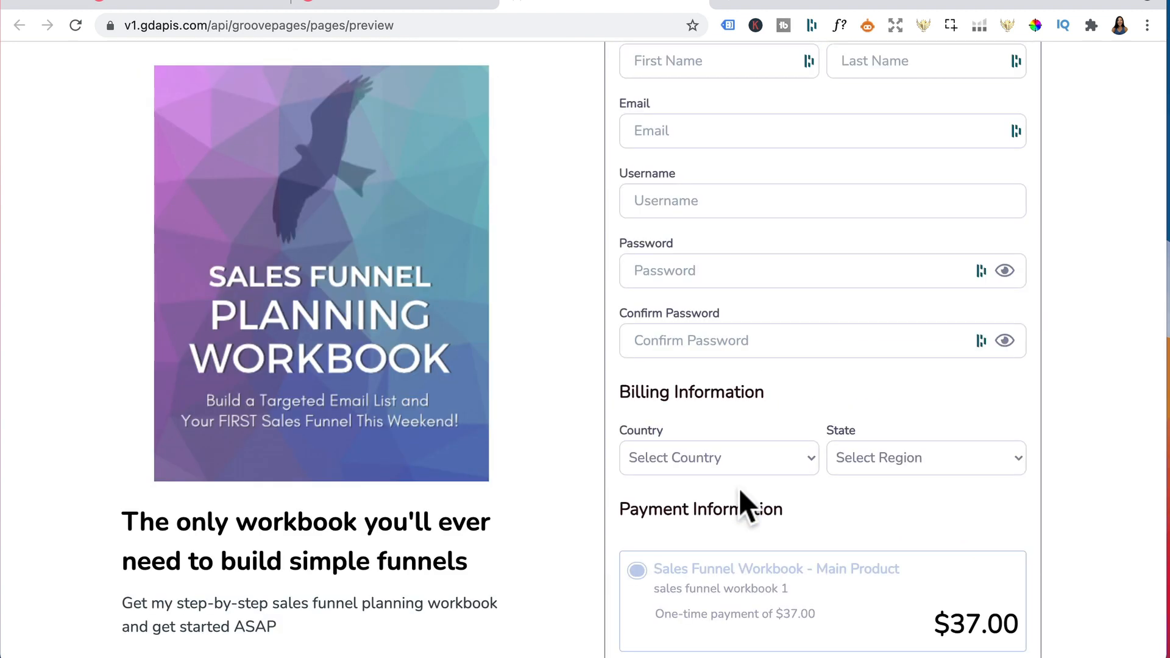